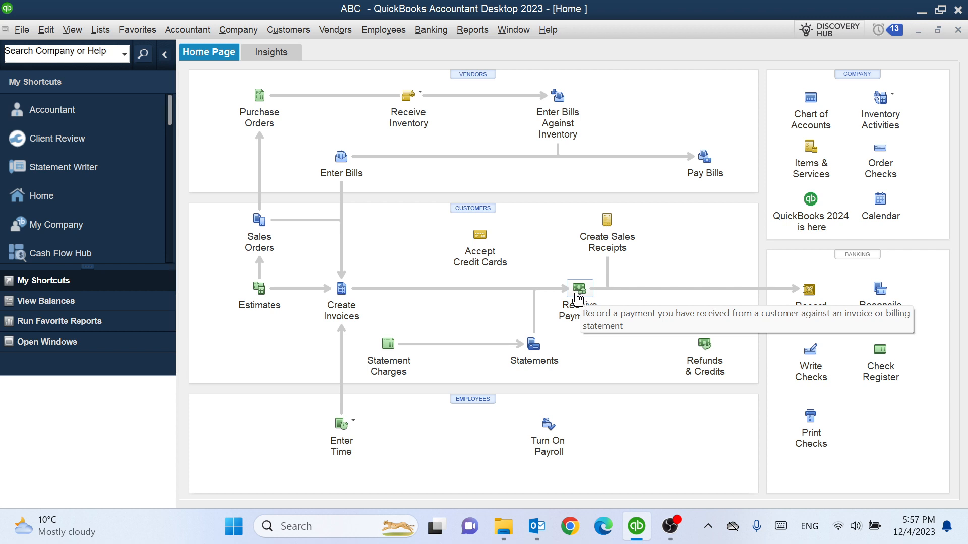
pyautogui.click(577, 297)
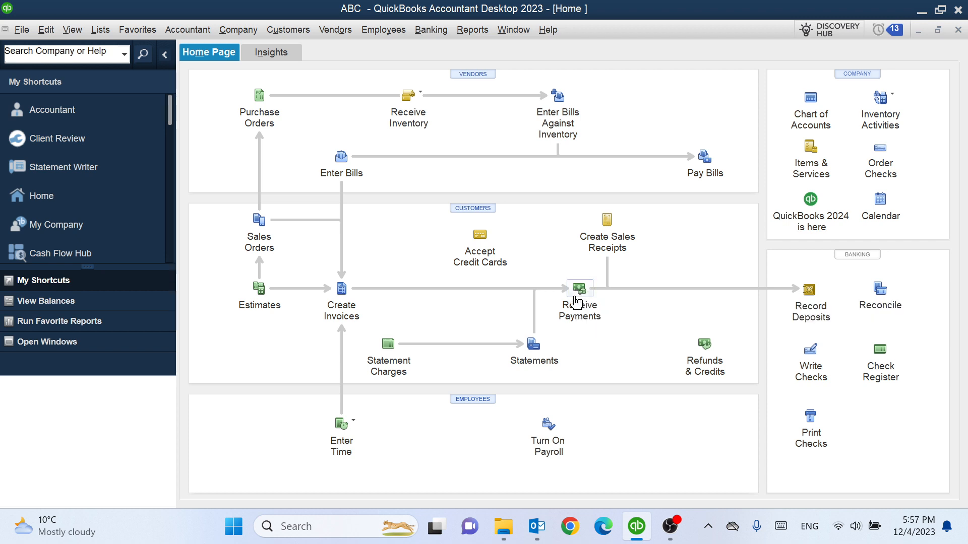
pyautogui.click(580, 292)
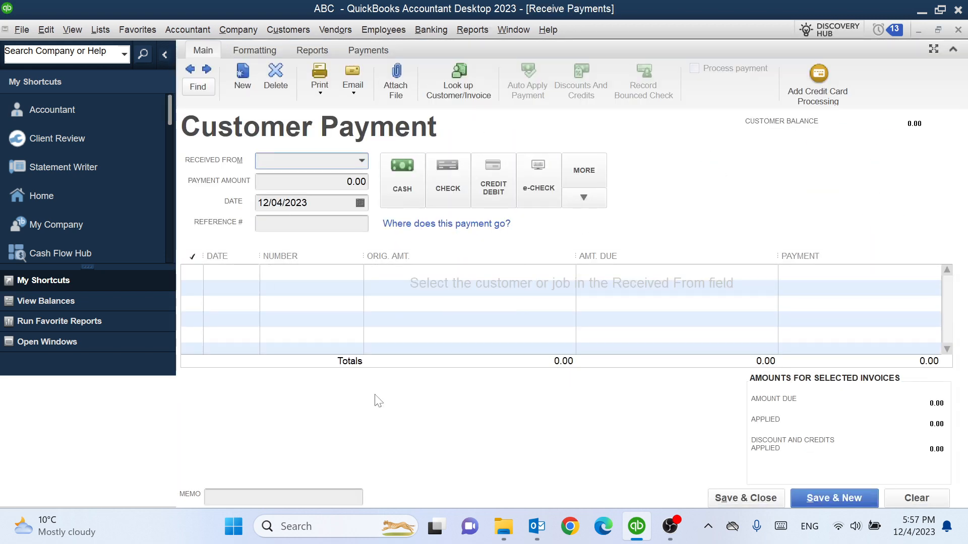
pyautogui.click(957, 31)
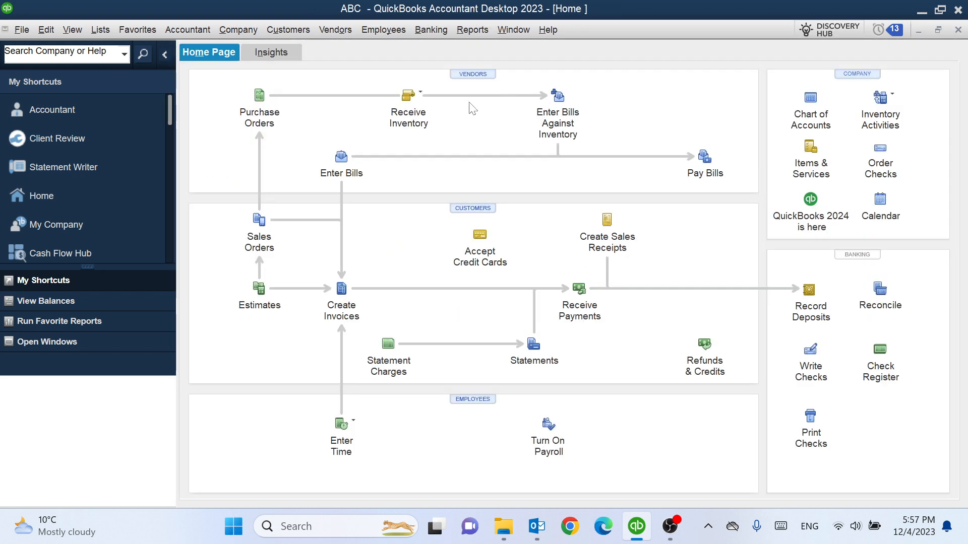
# Open Receive Payments and choose the first listed customer as the payer
pyautogui.click(276, 31)
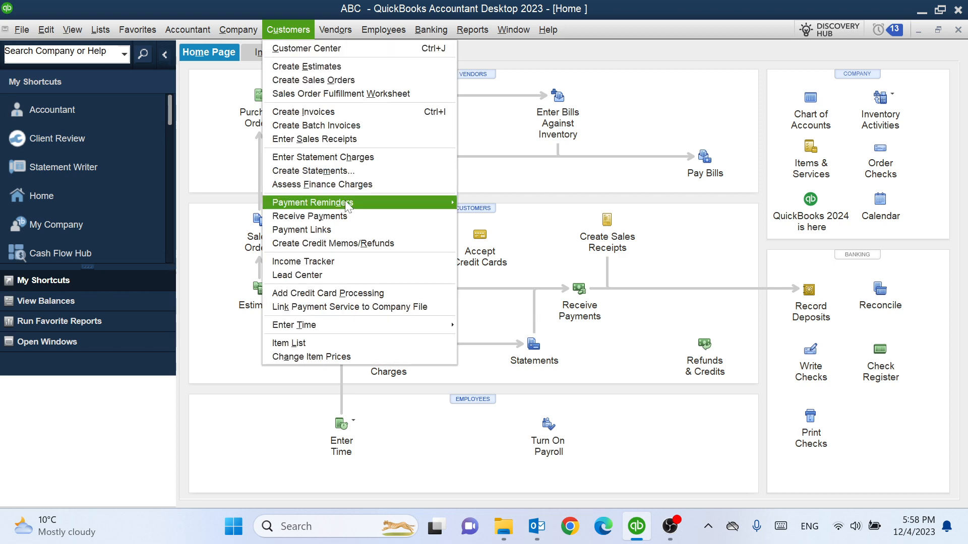
pyautogui.click(339, 217)
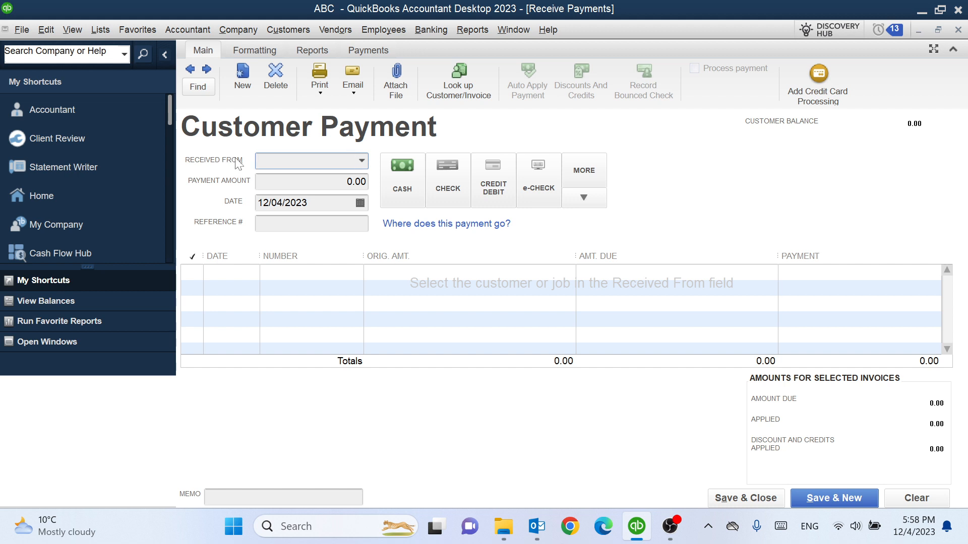
pyautogui.click(305, 160)
pyautogui.click(362, 161)
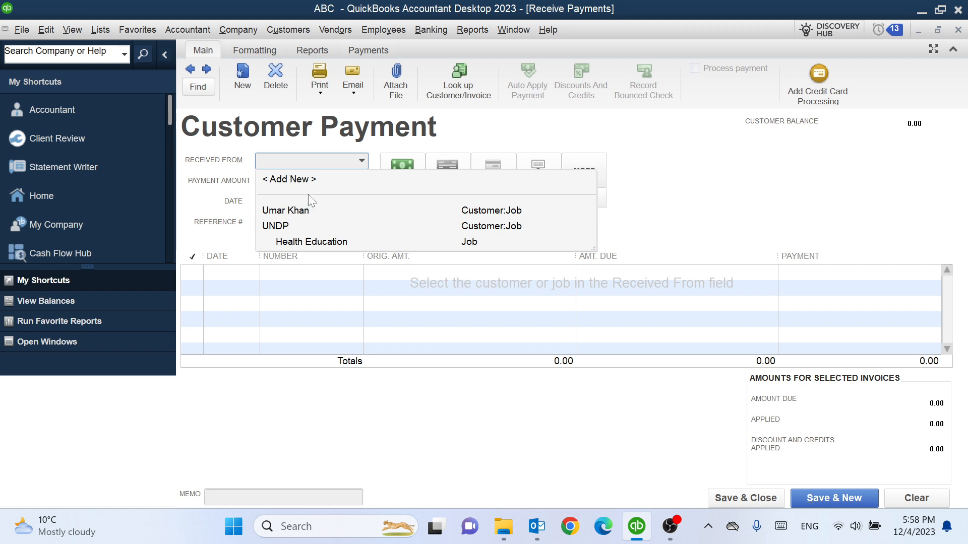
pyautogui.click(297, 212)
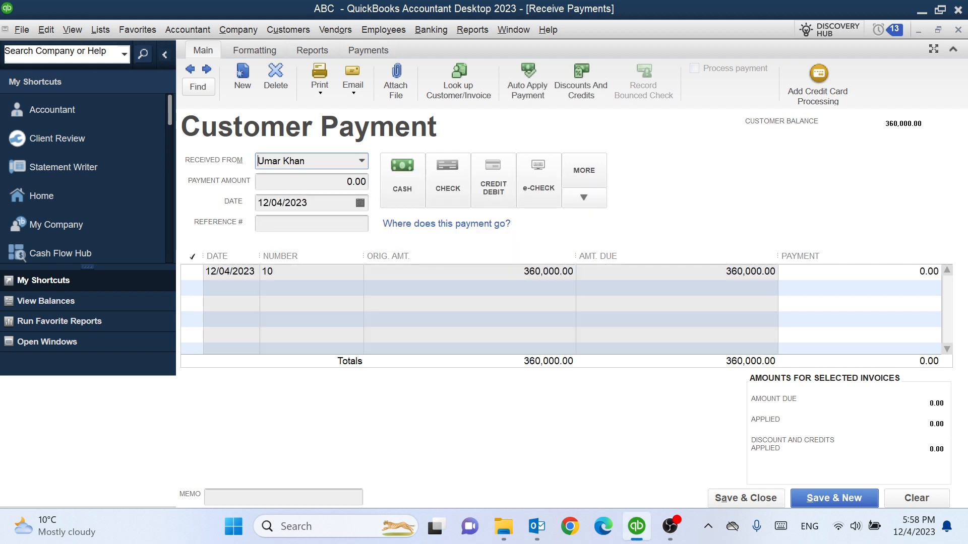
# Set the payment method to Cash and the reference number to 01
pyautogui.click(410, 184)
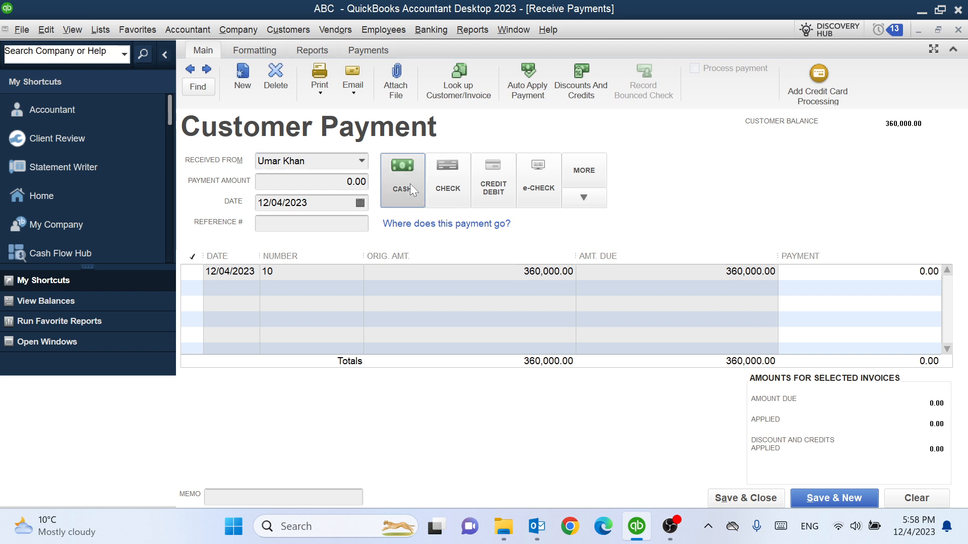
pyautogui.click(450, 182)
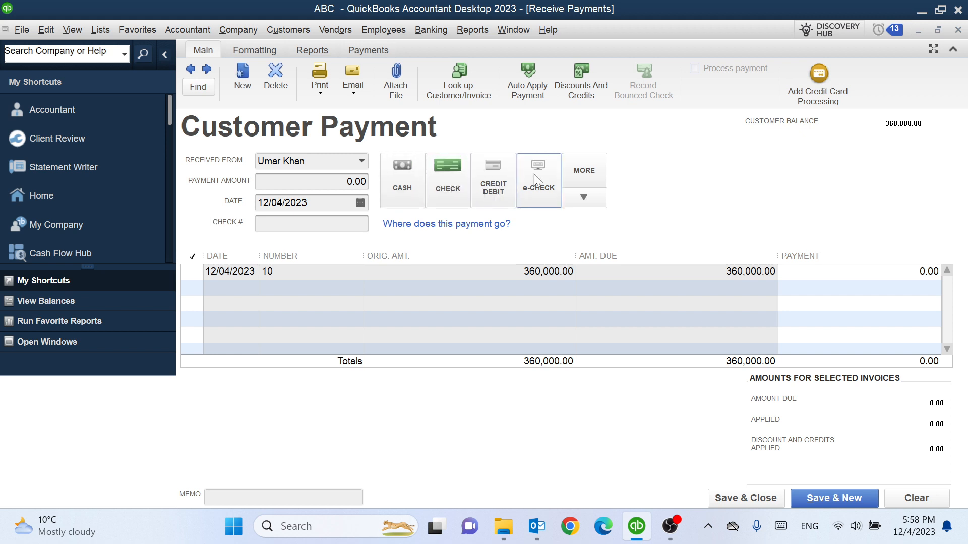
pyautogui.click(396, 189)
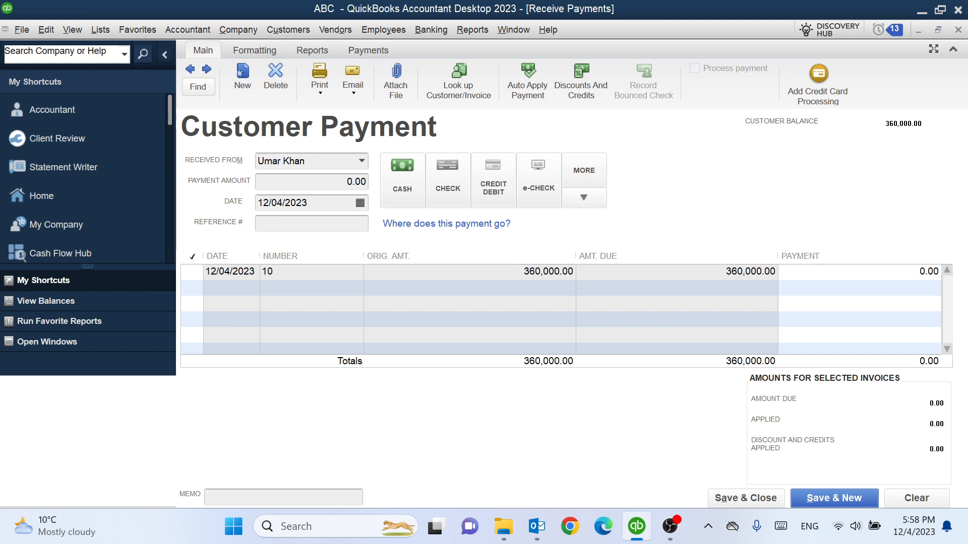
pyautogui.click(311, 224)
pyautogui.write('011')
# Apply the payment to invoice 10 and keep automatic payment calculation on
pyautogui.click(192, 272)
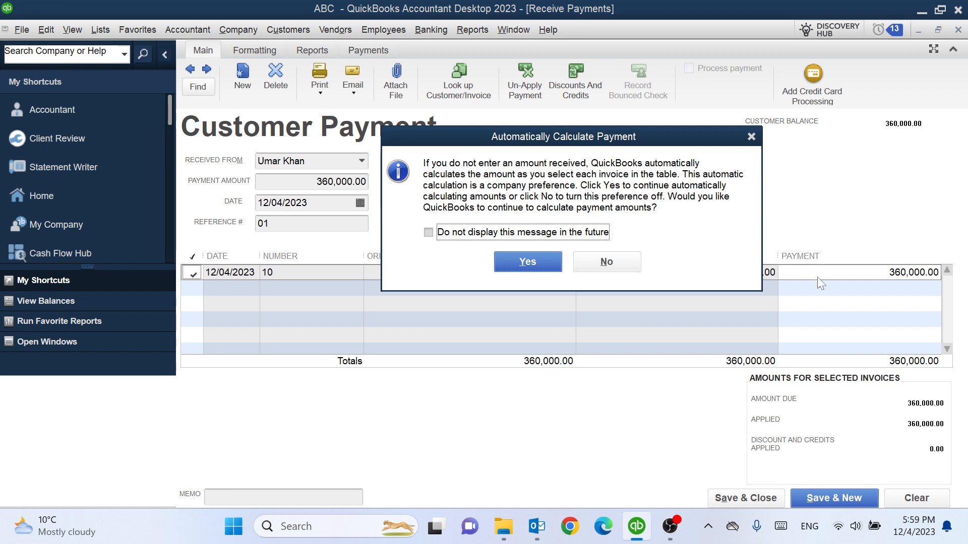
pyautogui.click(535, 271)
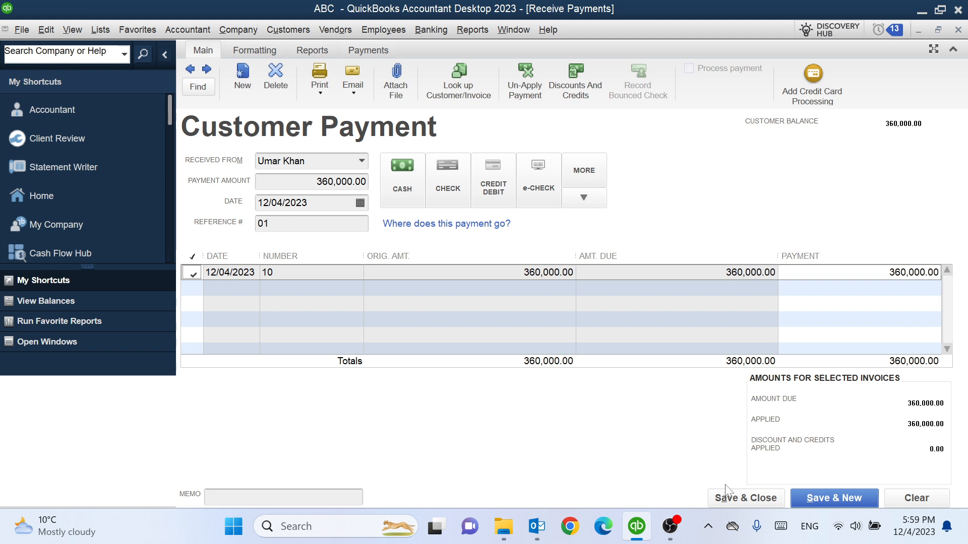
# Set the payment applied to invoice 10 to 260,000.00
pyautogui.click(896, 275)
pyautogui.press('Tab')
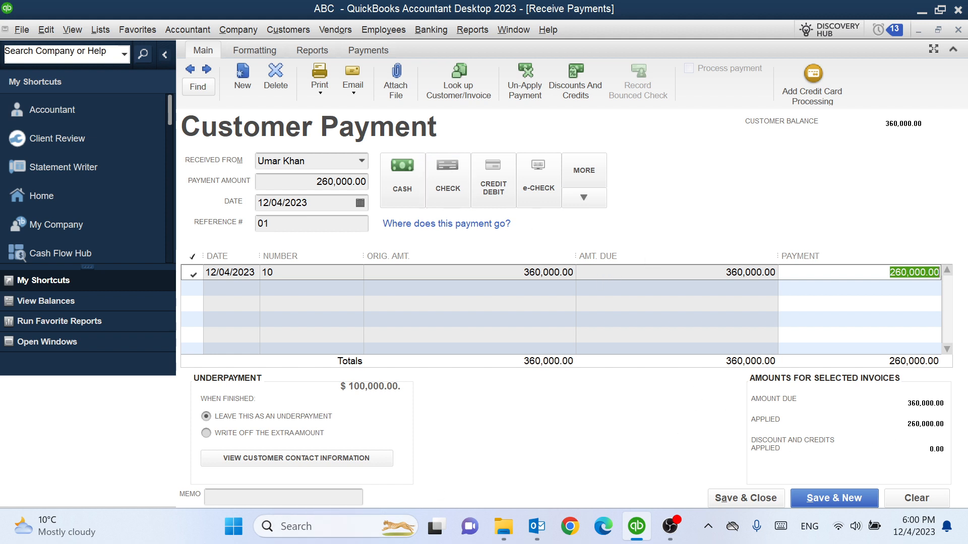
pyautogui.click(252, 498)
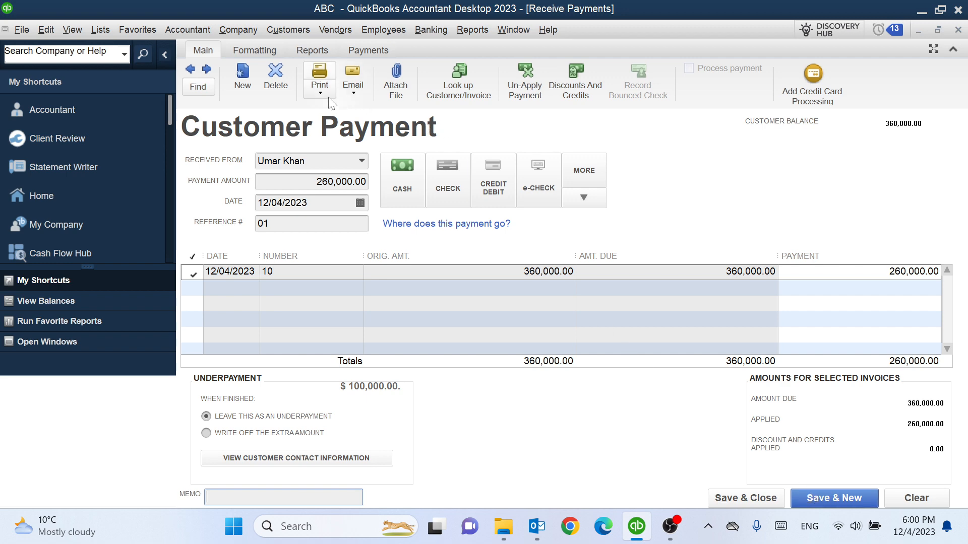
# Start printing the payment receipt, skip template customization, and close the print dialog
pyautogui.click(320, 86)
pyautogui.click(336, 112)
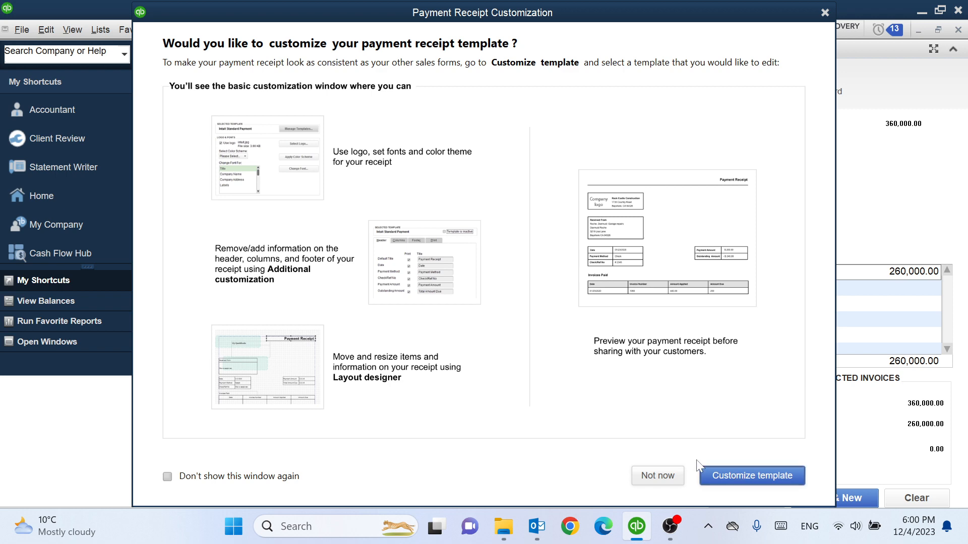
pyautogui.click(650, 476)
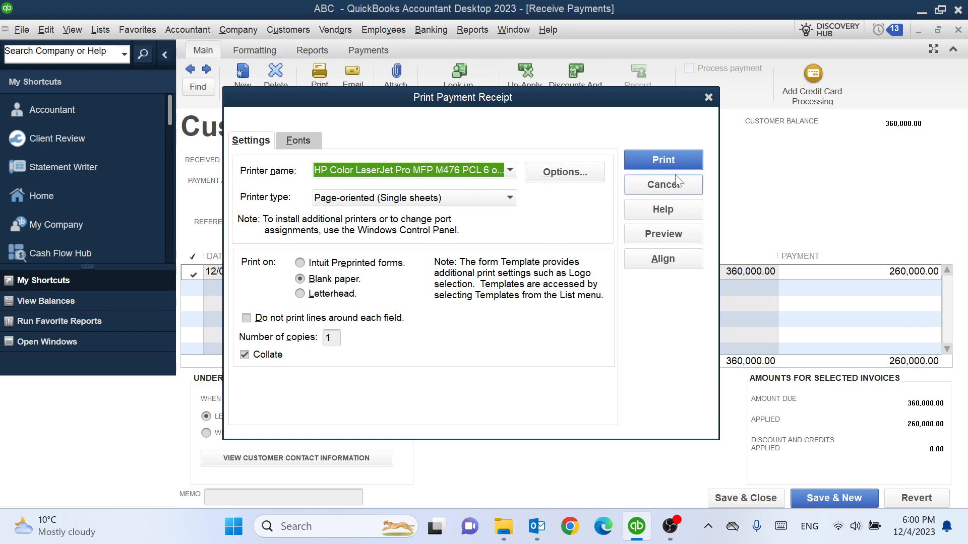
pyautogui.click(709, 99)
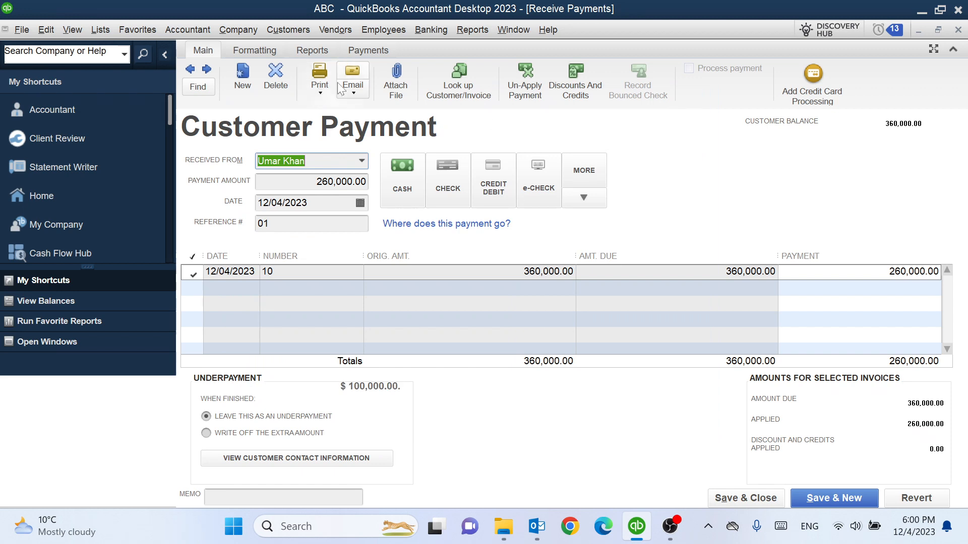
# Start emailing the payment receipt, skip template customization, and close the draft message without sending
pyautogui.click(352, 91)
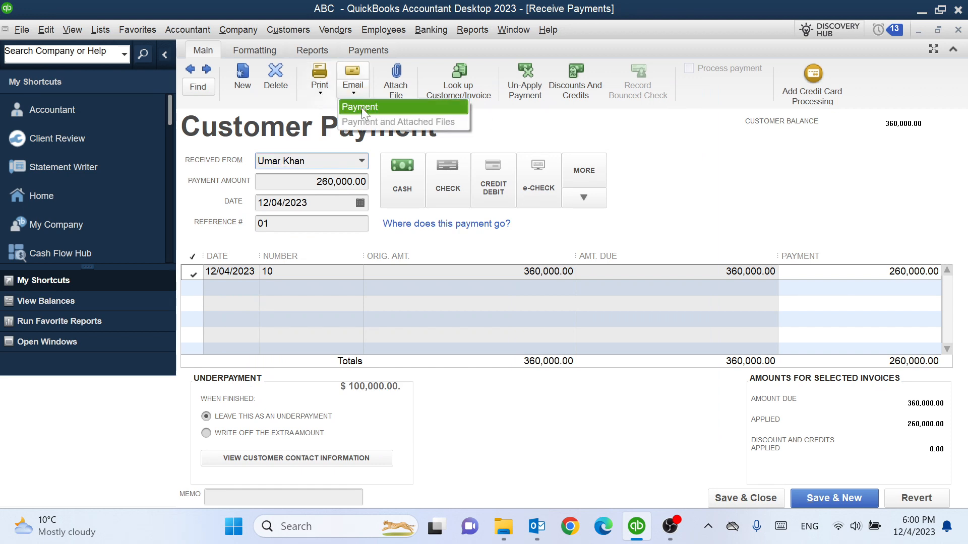
pyautogui.click(362, 106)
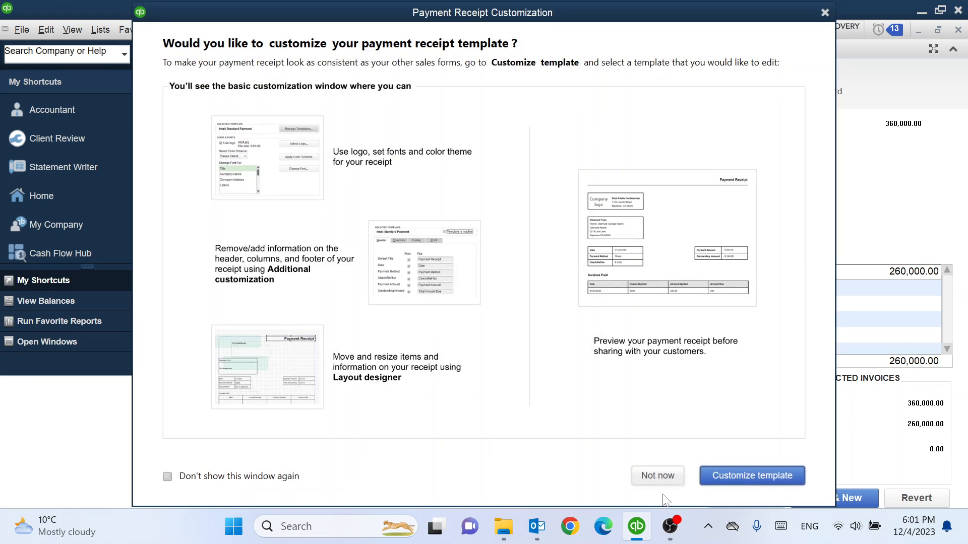
pyautogui.click(666, 479)
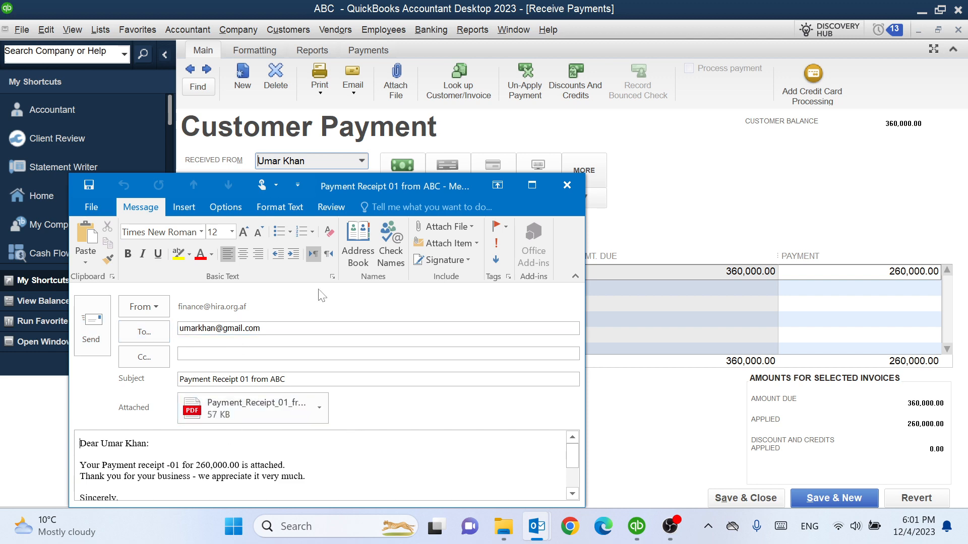
pyautogui.click(567, 188)
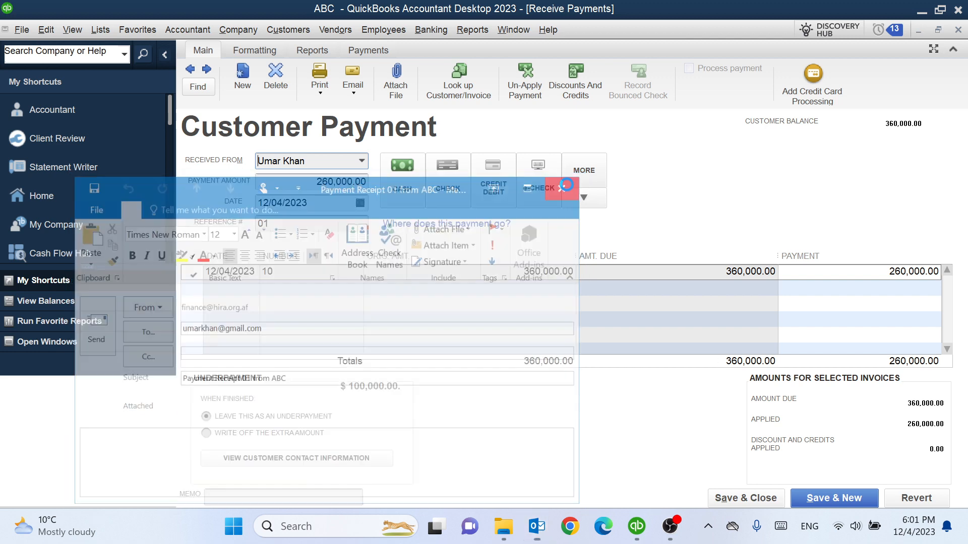
# Save and close the payment, then open the Transaction List by Customer report
pyautogui.click(721, 497)
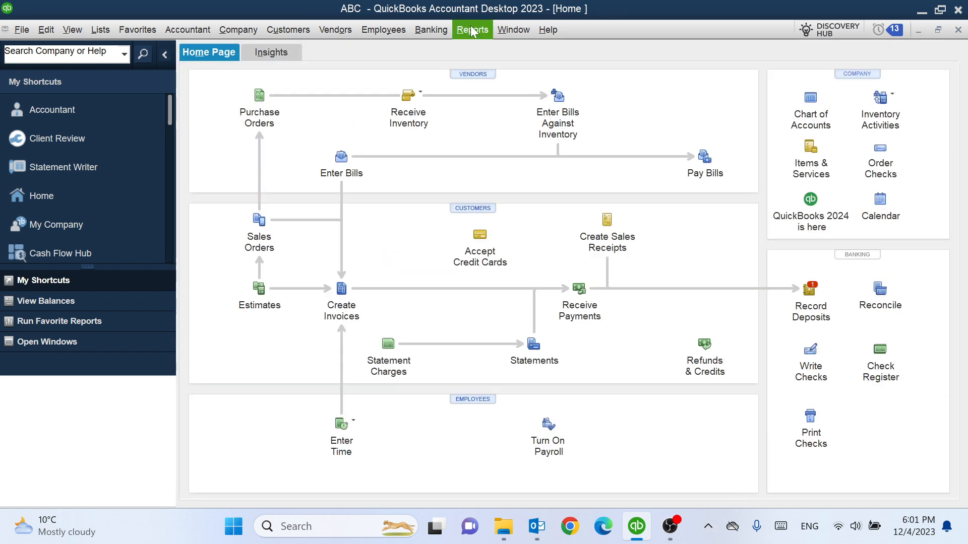
pyautogui.click(472, 30)
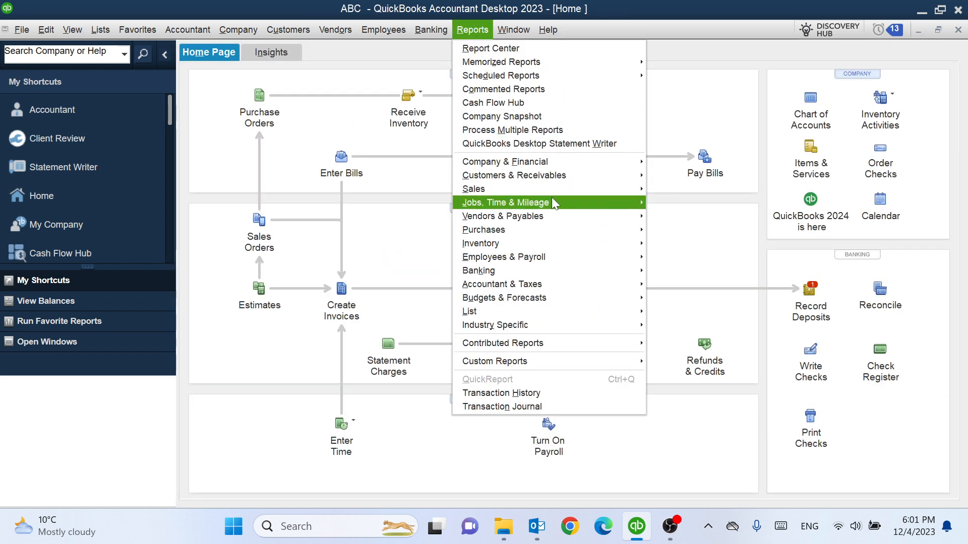
pyautogui.moveTo(523, 179)
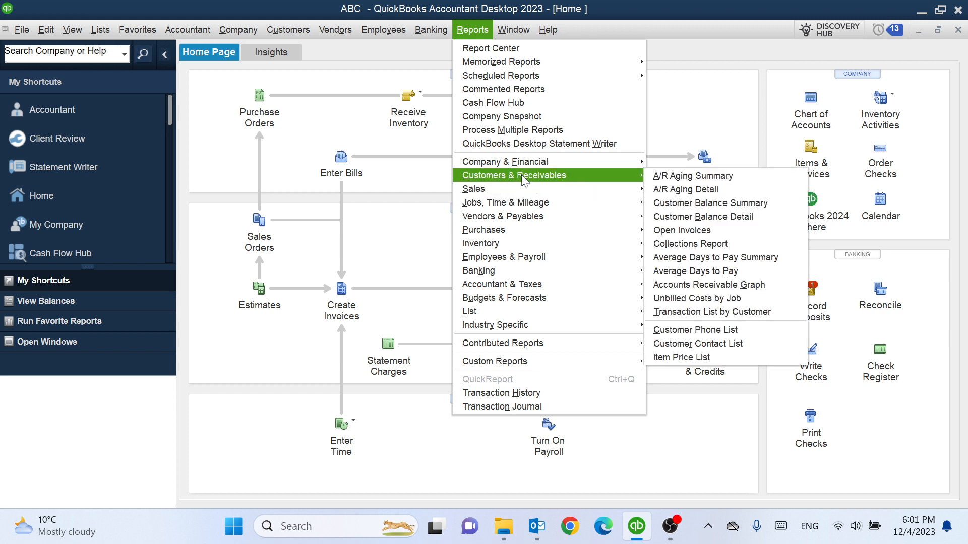
pyautogui.click(729, 309)
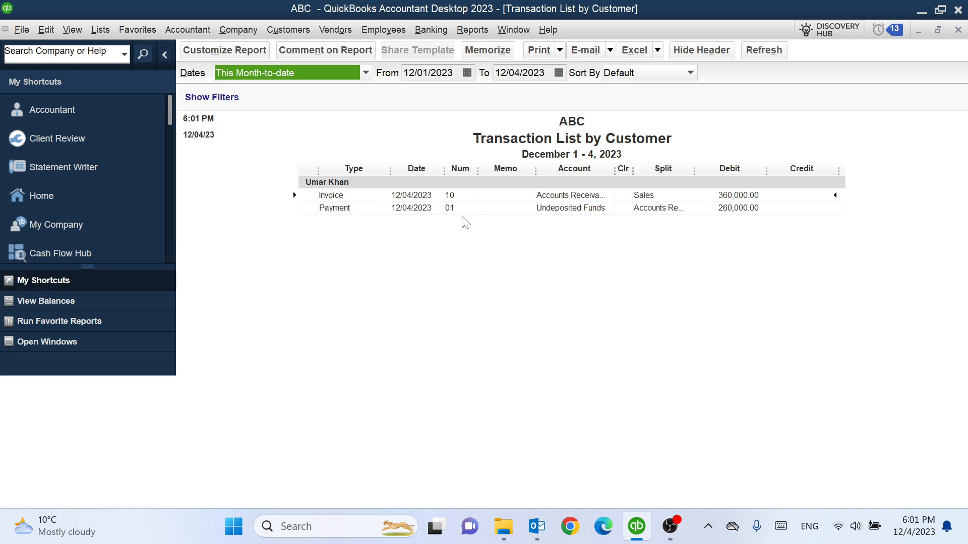
# Open payment 01 from the report, delete it, and close the payment window
pyautogui.doubleClick(719, 208)
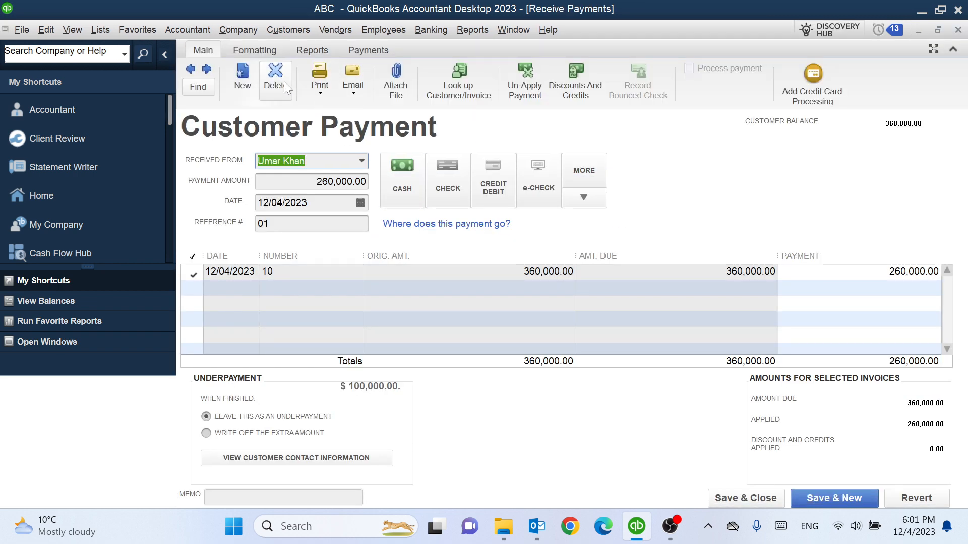
pyautogui.click(283, 81)
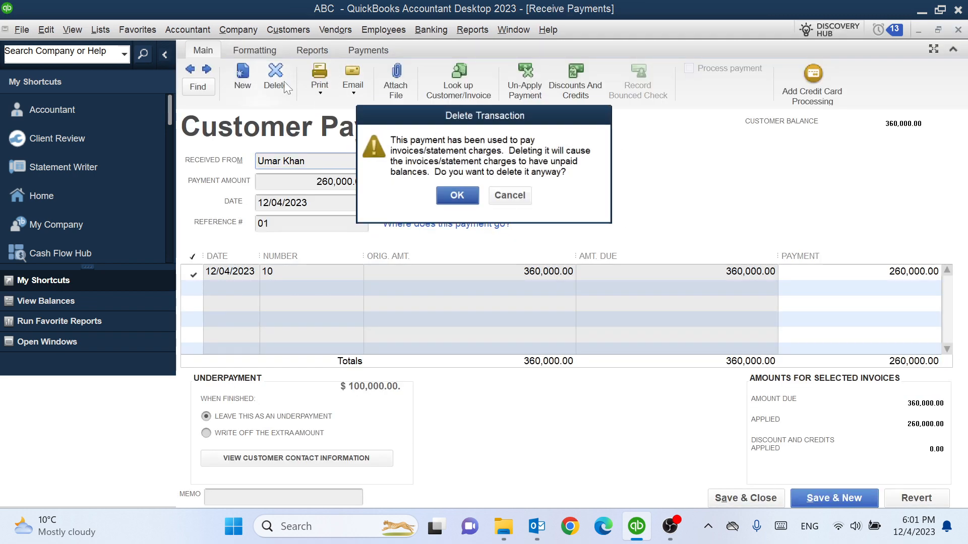
pyautogui.click(467, 196)
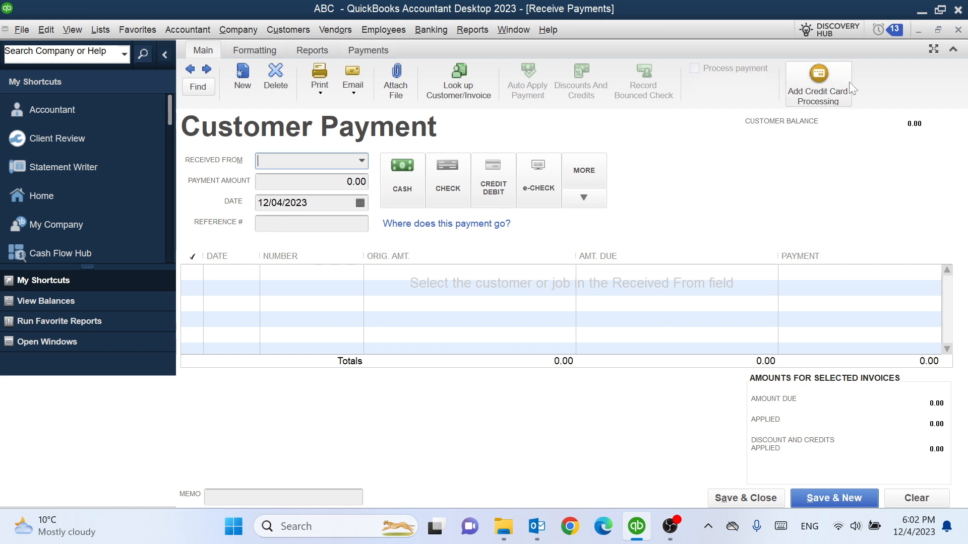
pyautogui.click(958, 30)
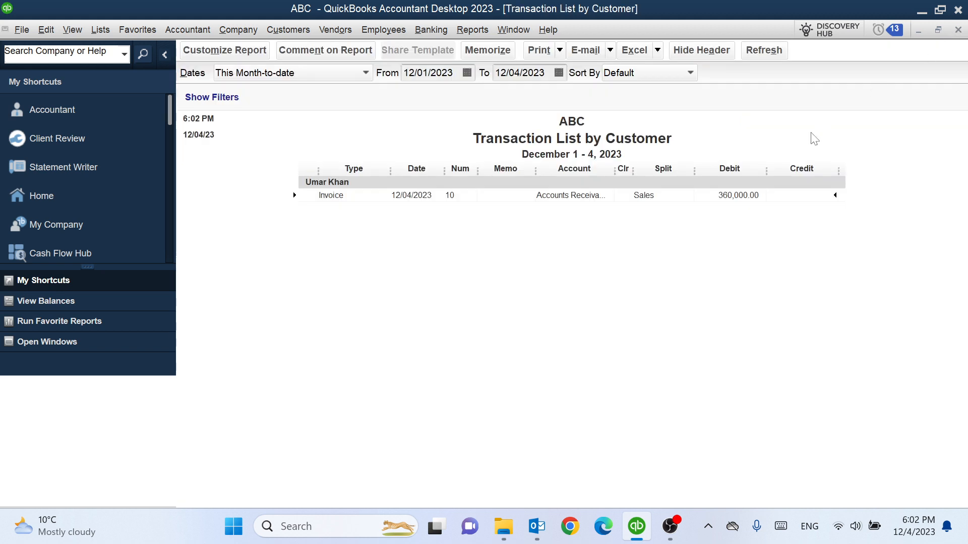